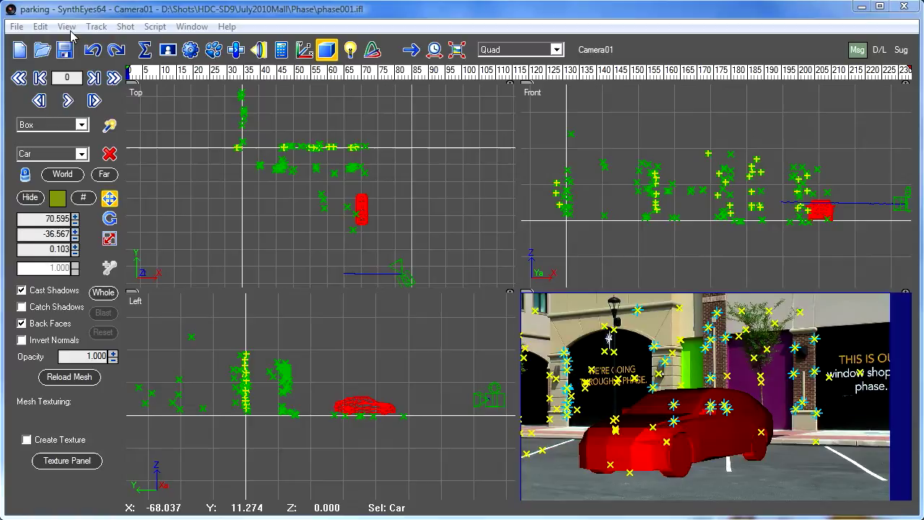
Open the keyboard map editor and assign the W key to the 3D/Move action in the 3-D View context.
{"action": "left_click", "coordinate": [39, 26]}
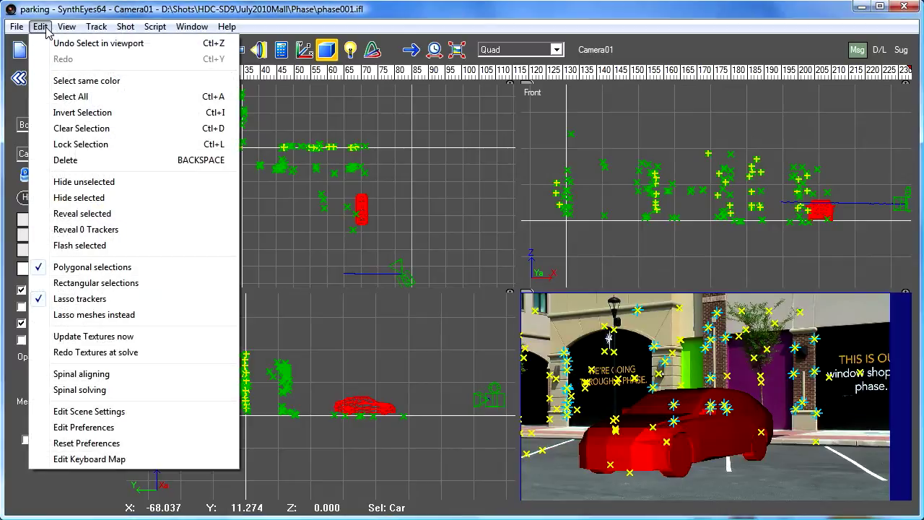
{"action": "left_click", "coordinate": [106, 459]}
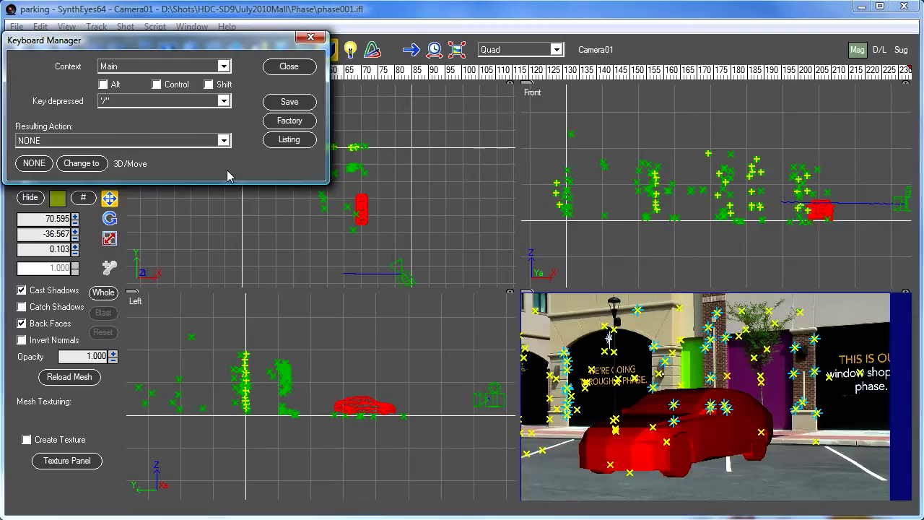
{"action": "left_click", "coordinate": [225, 67]}
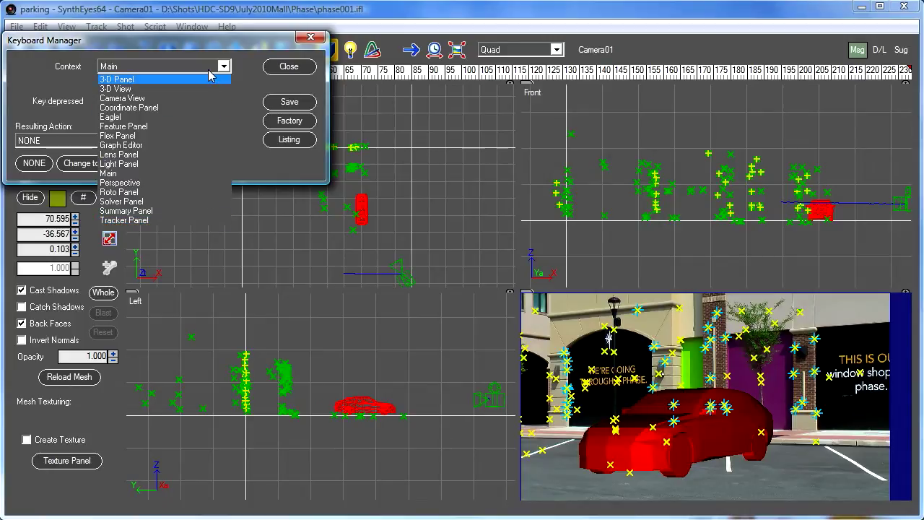
{"action": "key", "text": "Up"}
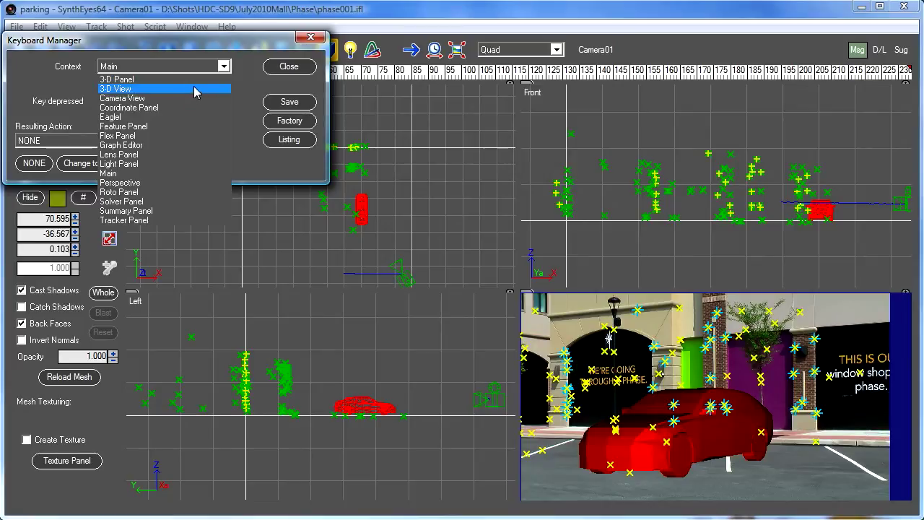
{"action": "left_click", "coordinate": [195, 89]}
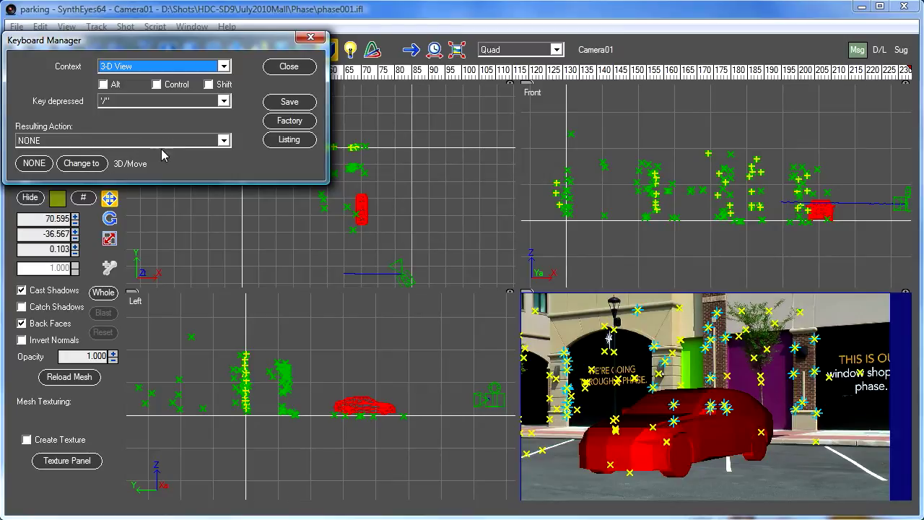
{"action": "left_click", "coordinate": [186, 102]}
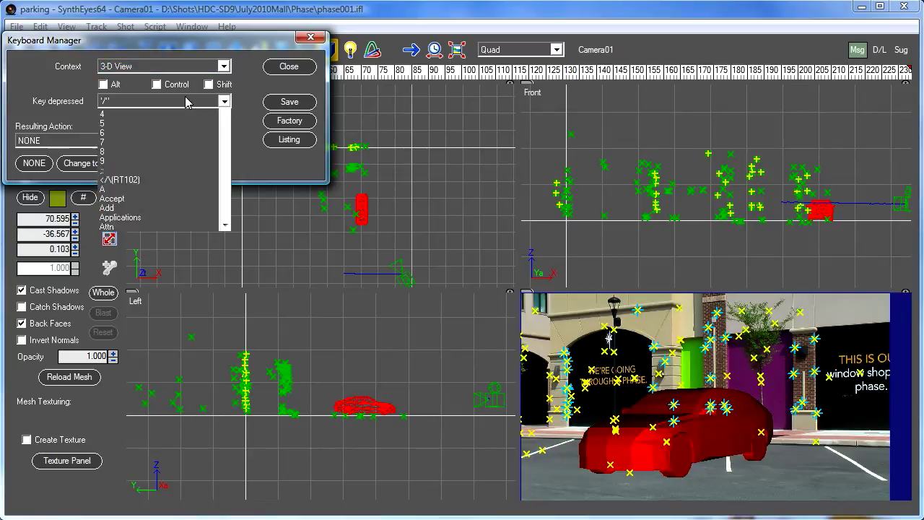
{"action": "left_click_drag", "start_coordinate": [227, 134], "coordinate": [230, 293]}
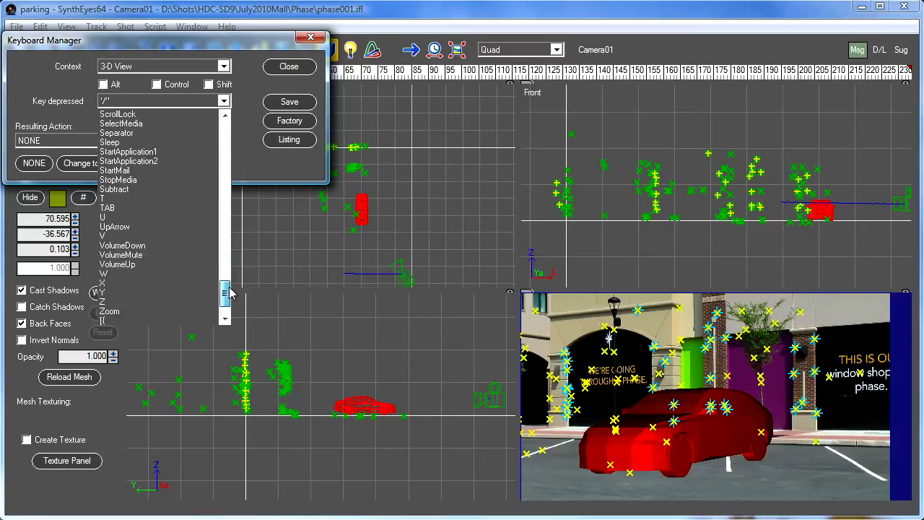
{"action": "left_click", "coordinate": [127, 275]}
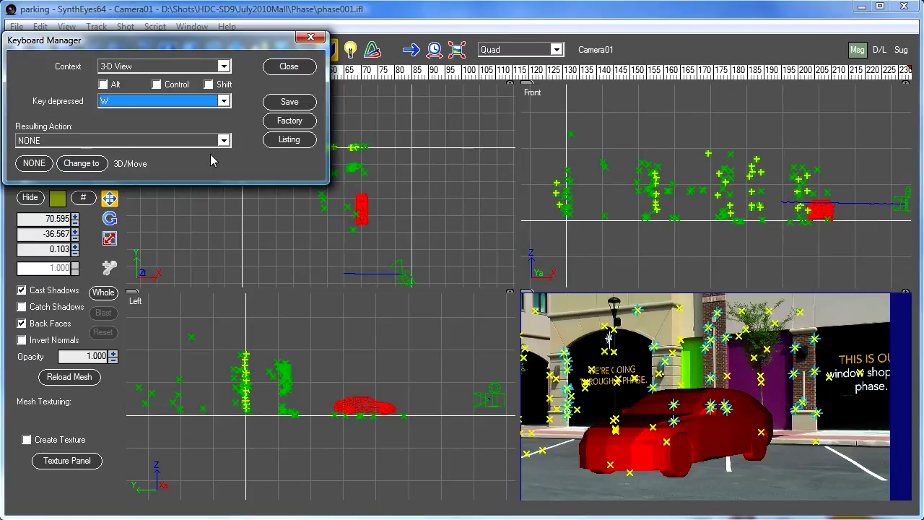
{"action": "left_click", "coordinate": [87, 163]}
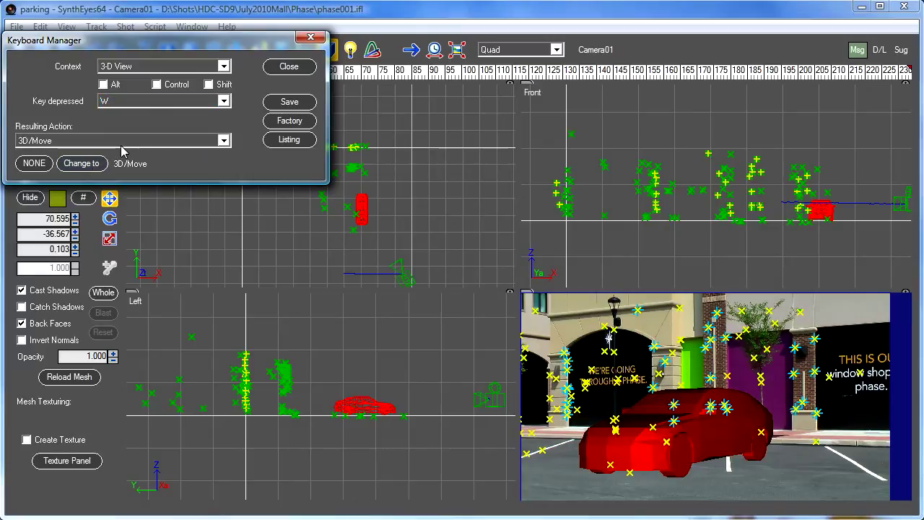
{"action": "left_click", "coordinate": [199, 67]}
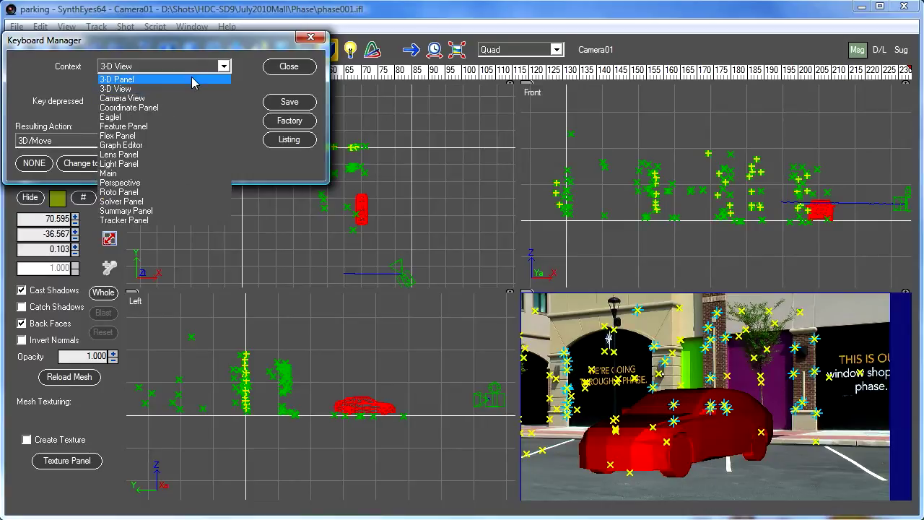
{"action": "left_click", "coordinate": [221, 63]}
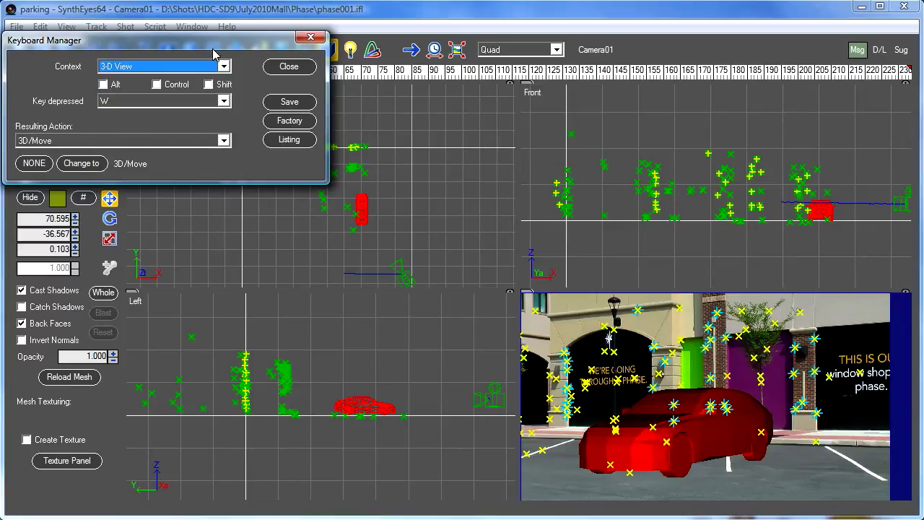
{"action": "left_click", "coordinate": [170, 140]}
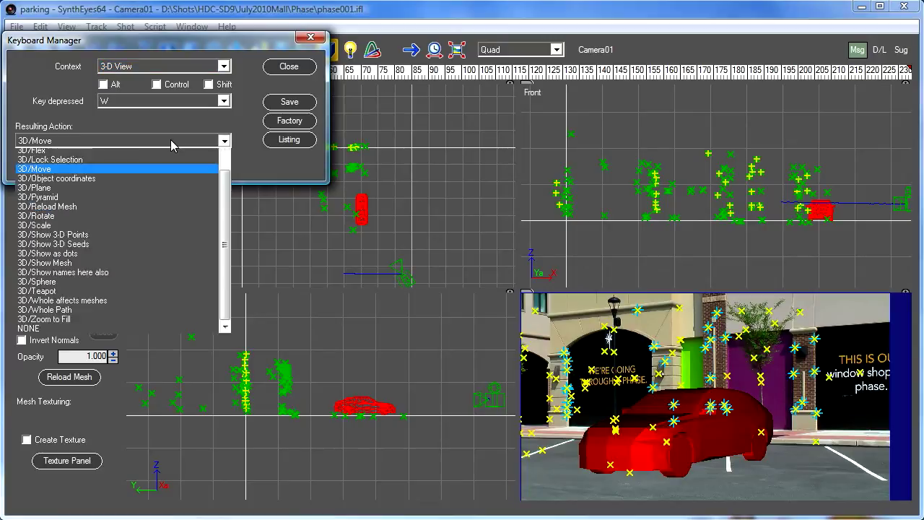
{"action": "left_click", "coordinate": [213, 130]}
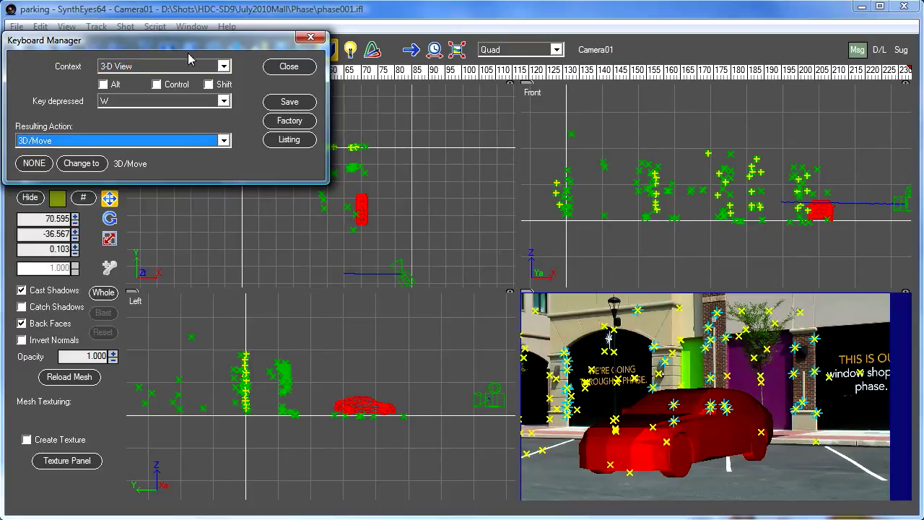
Assign the E key to the 3D/Rotate action in the 3-D View context.
{"action": "left_click", "coordinate": [190, 105]}
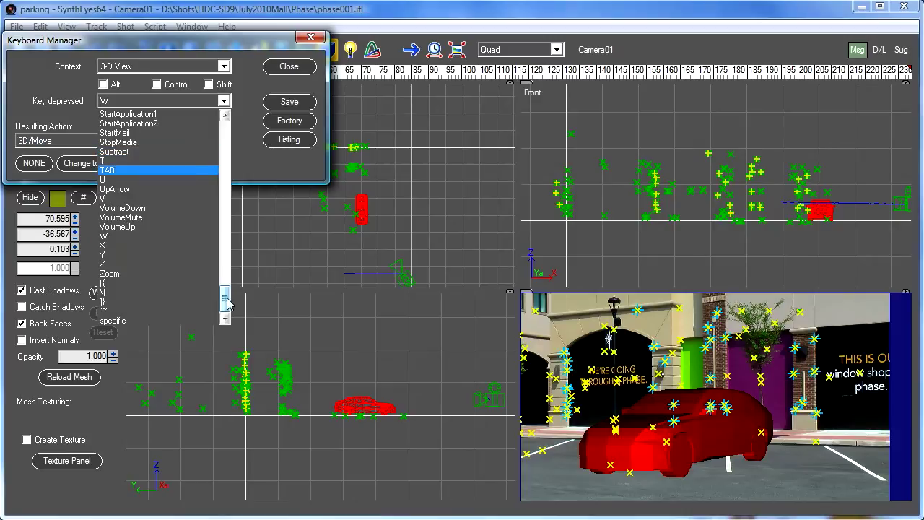
{"action": "left_click_drag", "start_coordinate": [230, 302], "coordinate": [226, 174]}
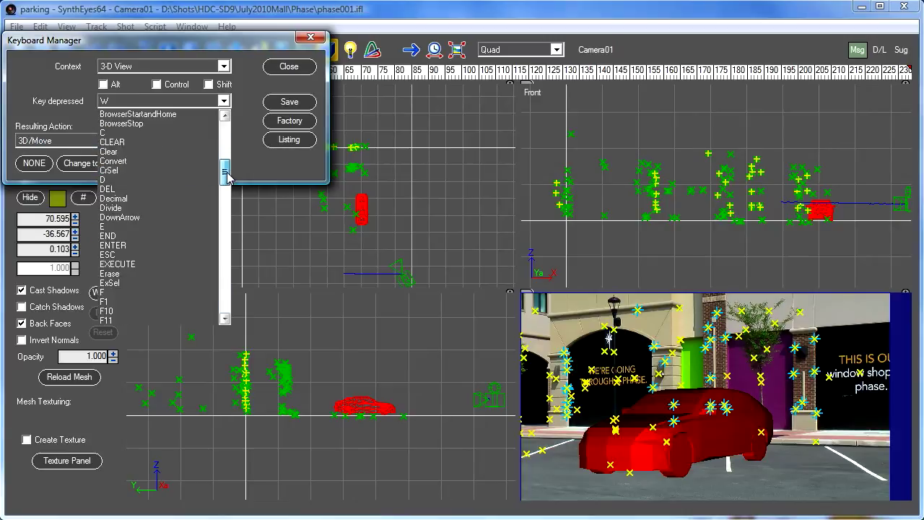
{"action": "left_click", "coordinate": [143, 228]}
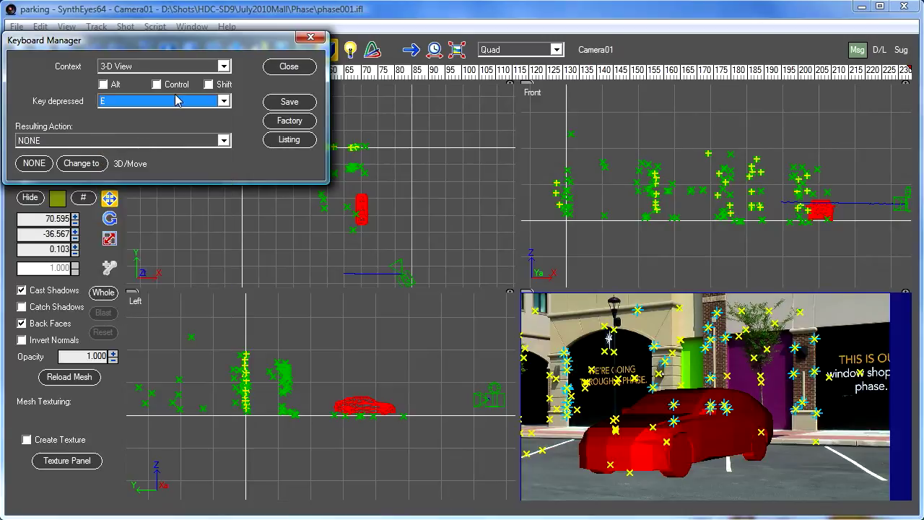
{"action": "left_click", "coordinate": [159, 141]}
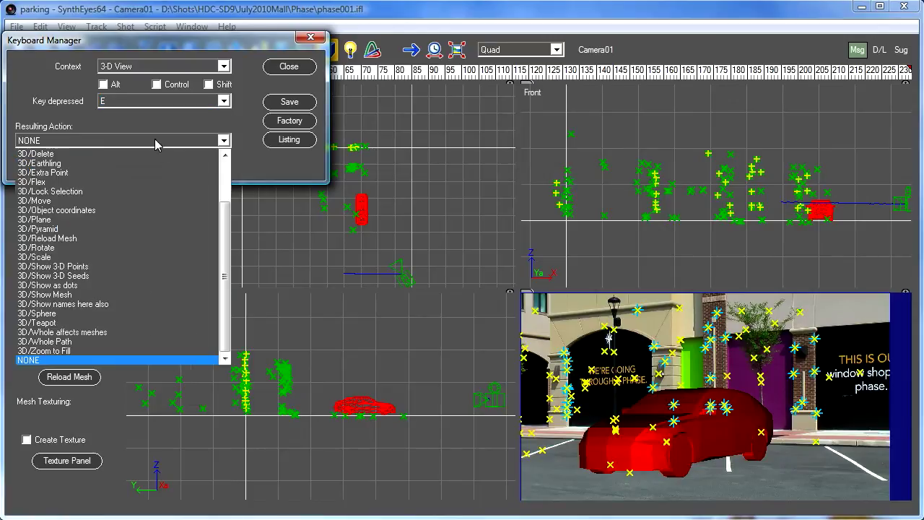
{"action": "left_click_drag", "start_coordinate": [224, 252], "coordinate": [230, 168]}
{"action": "left_click_drag", "start_coordinate": [227, 205], "coordinate": [225, 239]}
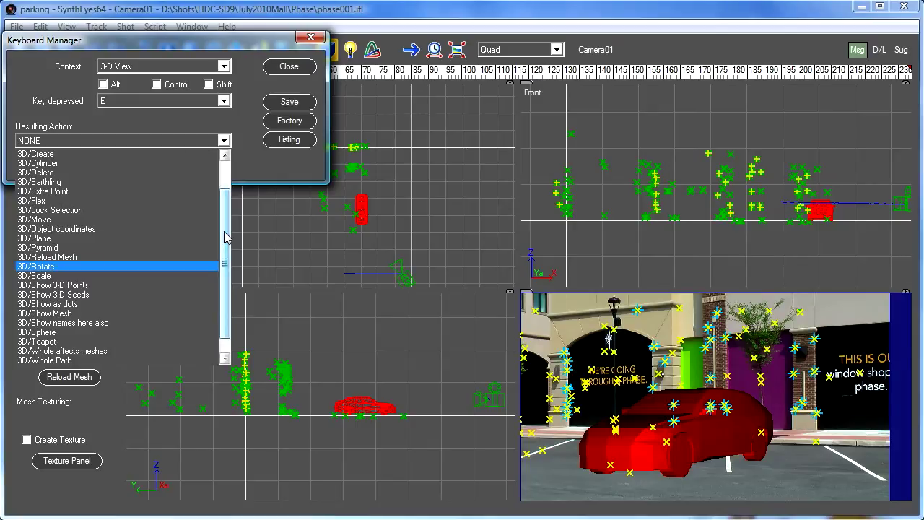
{"action": "left_click", "coordinate": [51, 268]}
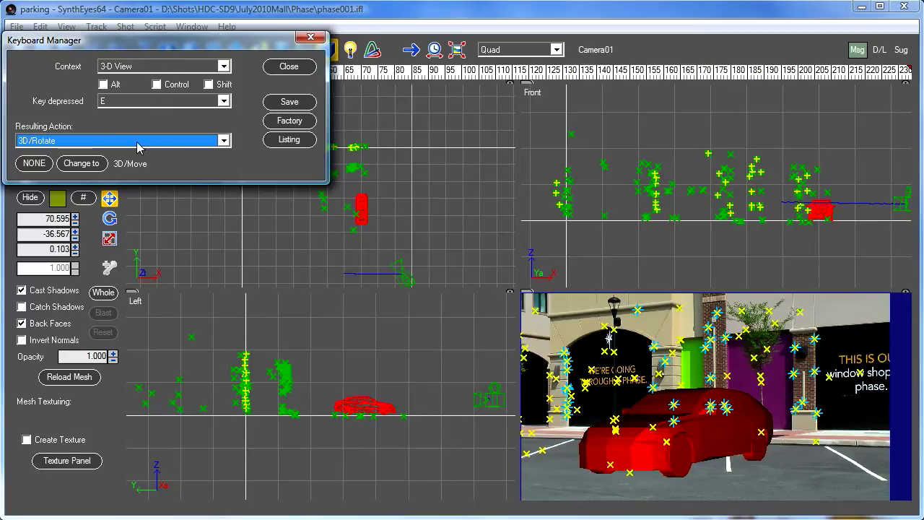
Assign the R key to the 3D/Scale action in the 3-D View context.
{"action": "left_click", "coordinate": [141, 101]}
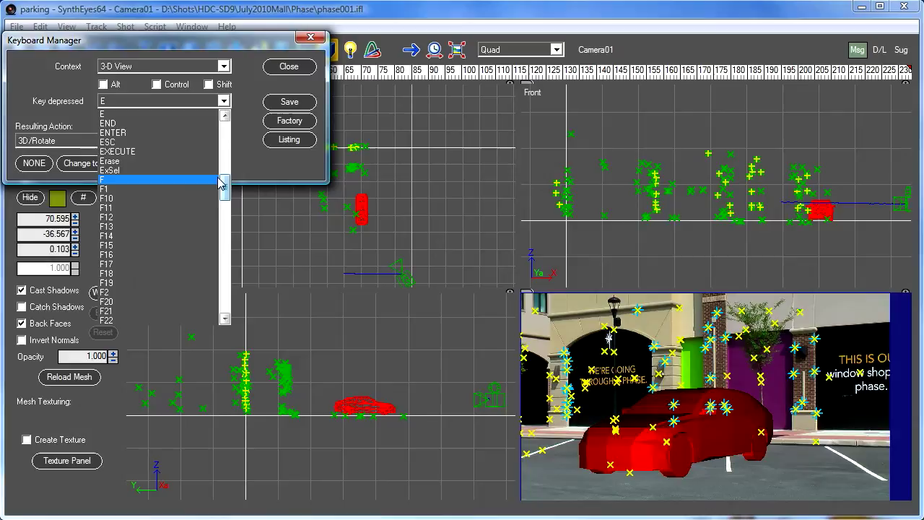
{"action": "left_click_drag", "start_coordinate": [221, 184], "coordinate": [235, 267]}
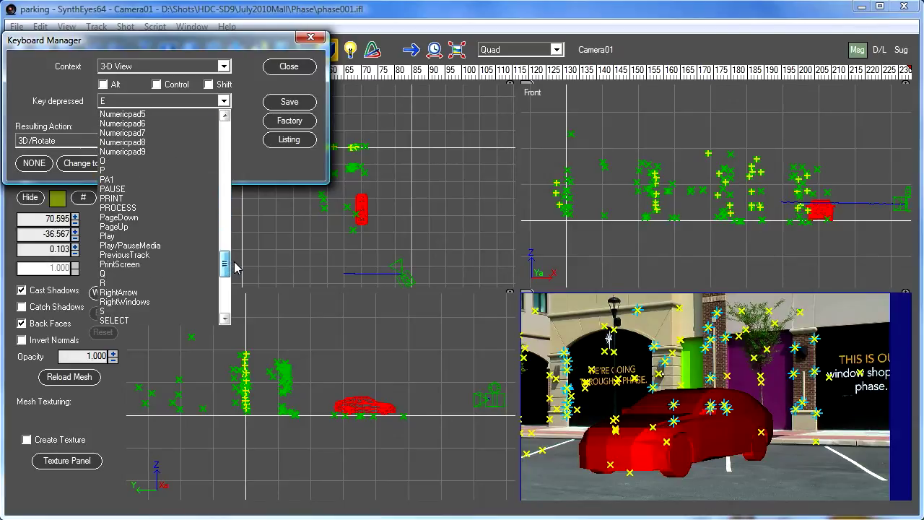
{"action": "left_click", "coordinate": [144, 243]}
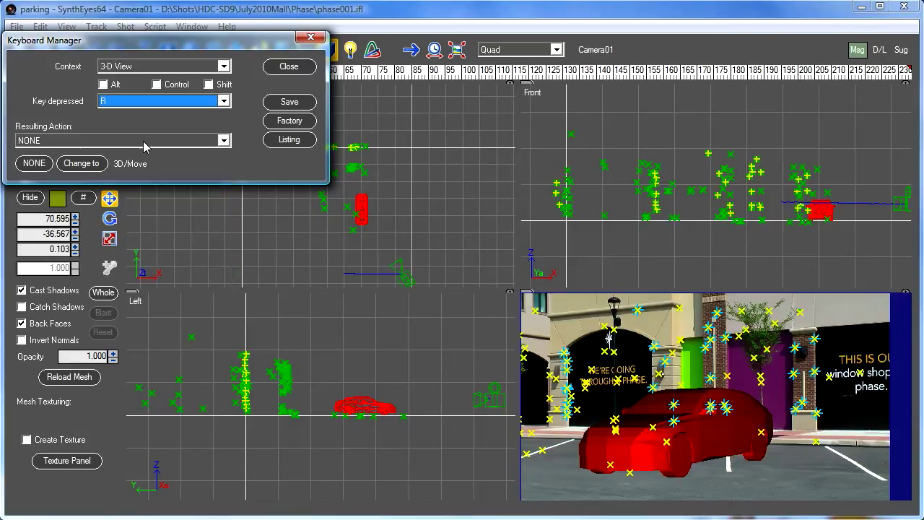
{"action": "left_click", "coordinate": [144, 142]}
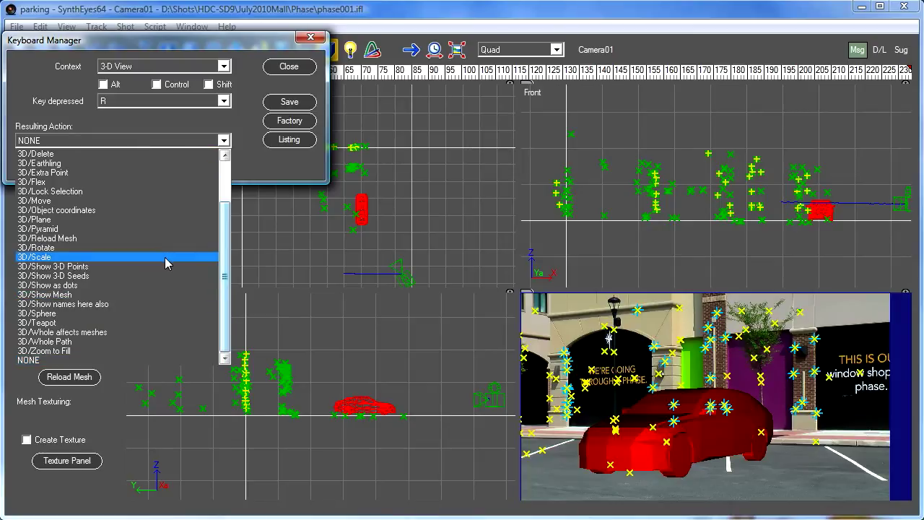
{"action": "left_click", "coordinate": [165, 257]}
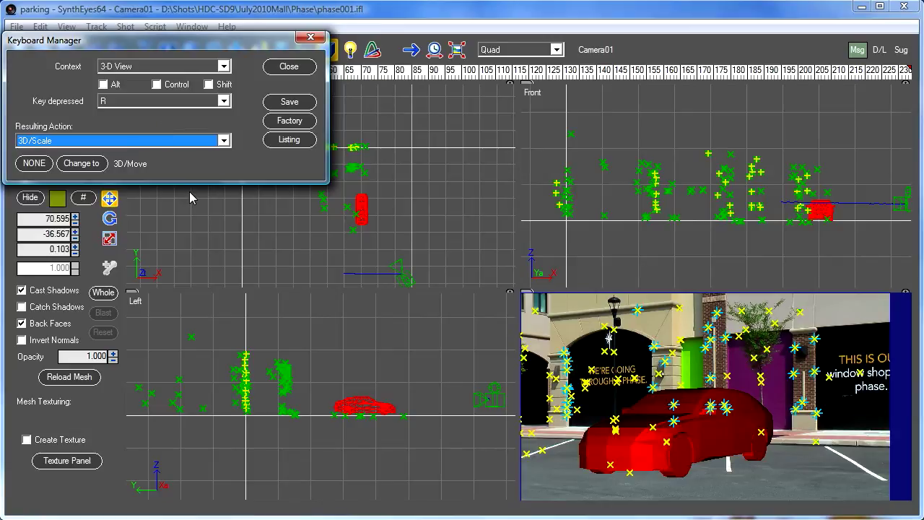
Switch the keyboard map context to 3-D Panel and look through the actions available for the R key.
{"action": "left_click", "coordinate": [180, 67]}
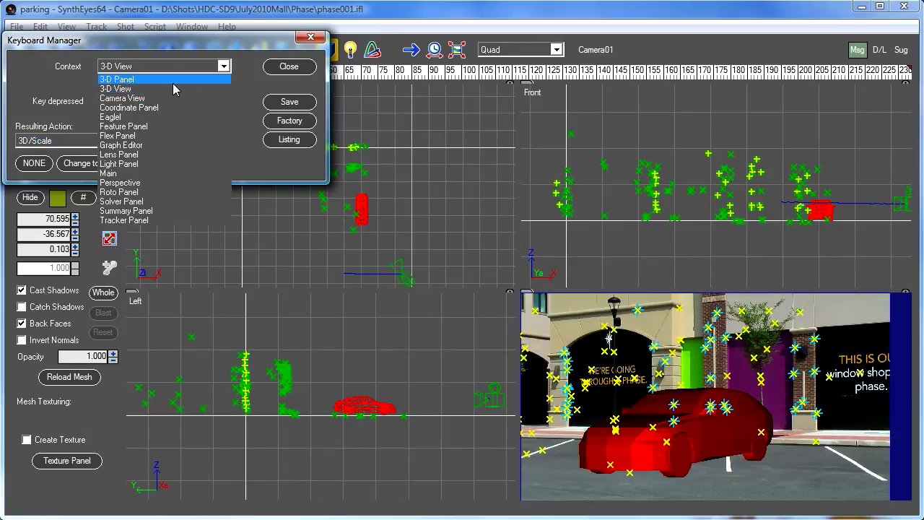
{"action": "left_click", "coordinate": [172, 80]}
{"action": "left_click", "coordinate": [160, 145]}
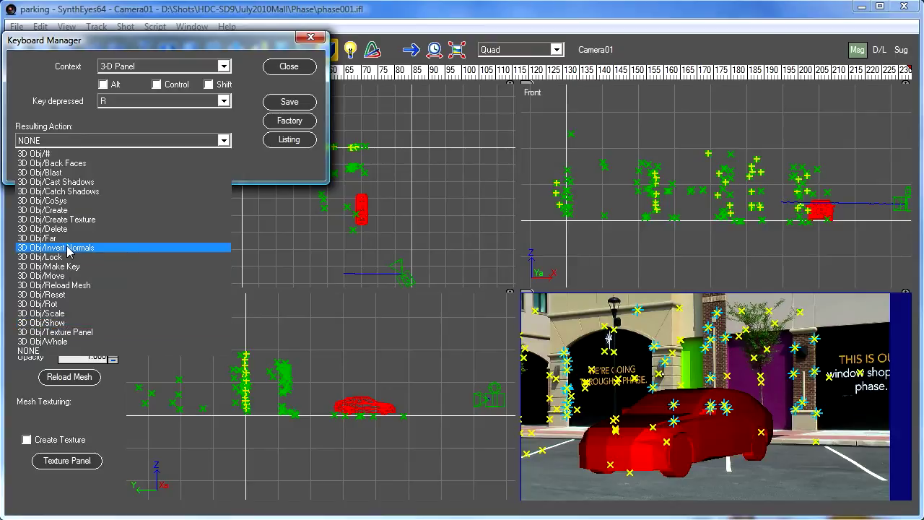
{"action": "left_click", "coordinate": [195, 123]}
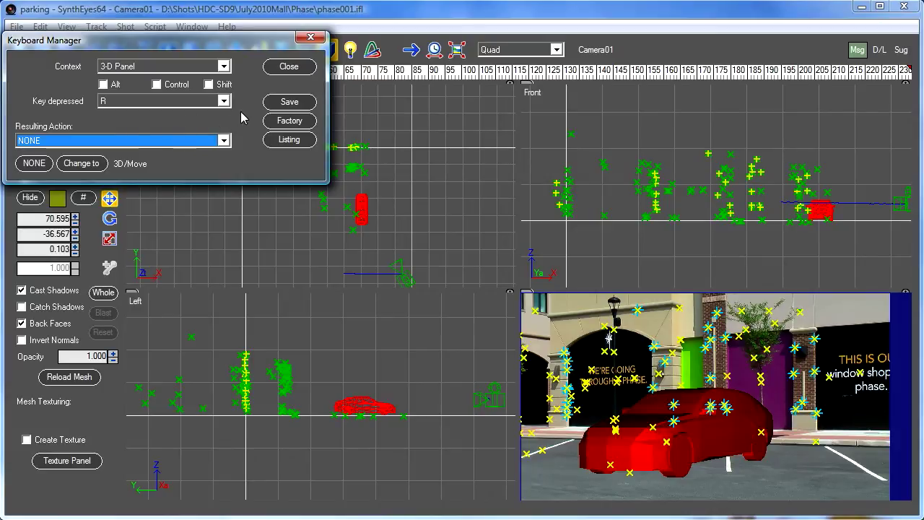
Generate the keyboard map listing and examine the key assignments sorted by action and by key.
{"action": "left_click", "coordinate": [287, 140]}
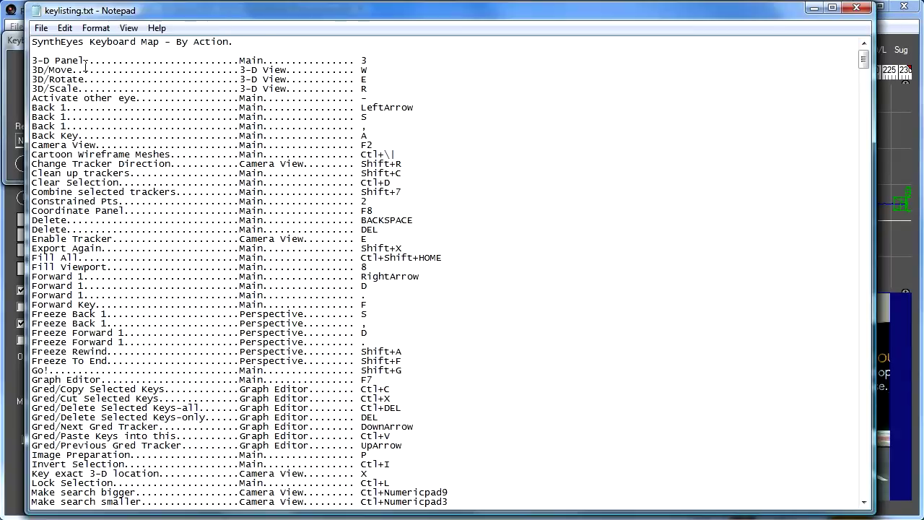
{"action": "scroll", "coordinate": [34, 70], "scroll_direction": "down", "scroll_amount": 20}
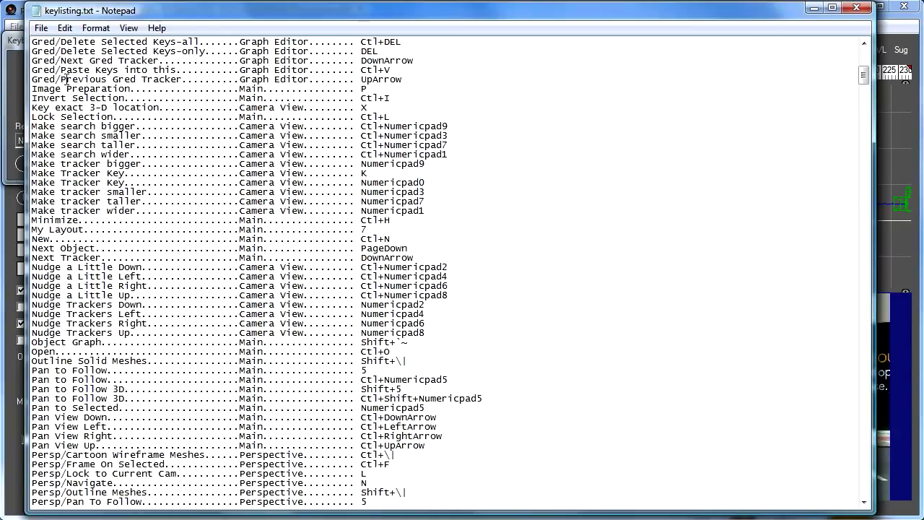
{"action": "scroll", "coordinate": [66, 81], "scroll_direction": "down", "scroll_amount": 5}
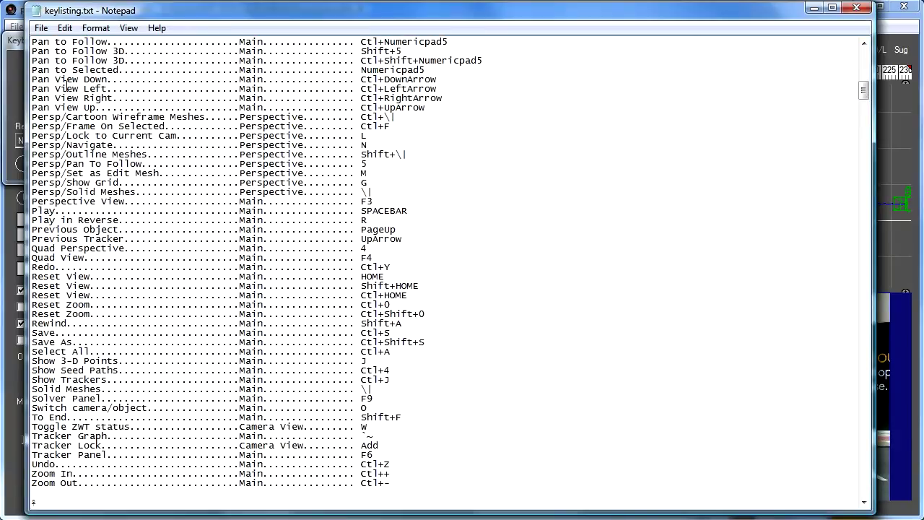
{"action": "scroll", "coordinate": [67, 83], "scroll_direction": "down", "scroll_amount": 5}
{"action": "scroll", "coordinate": [66, 88], "scroll_direction": "up", "scroll_amount": 20}
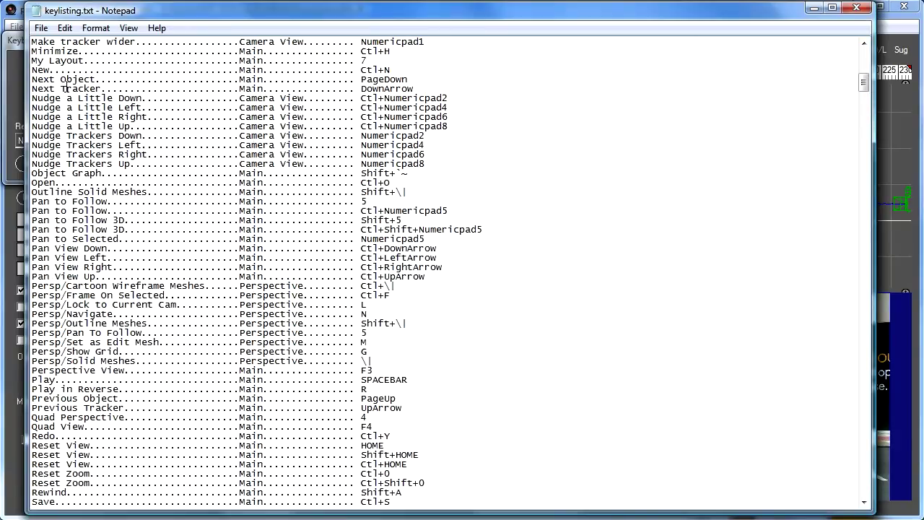
{"action": "scroll", "coordinate": [67, 88], "scroll_direction": "up", "scroll_amount": 4}
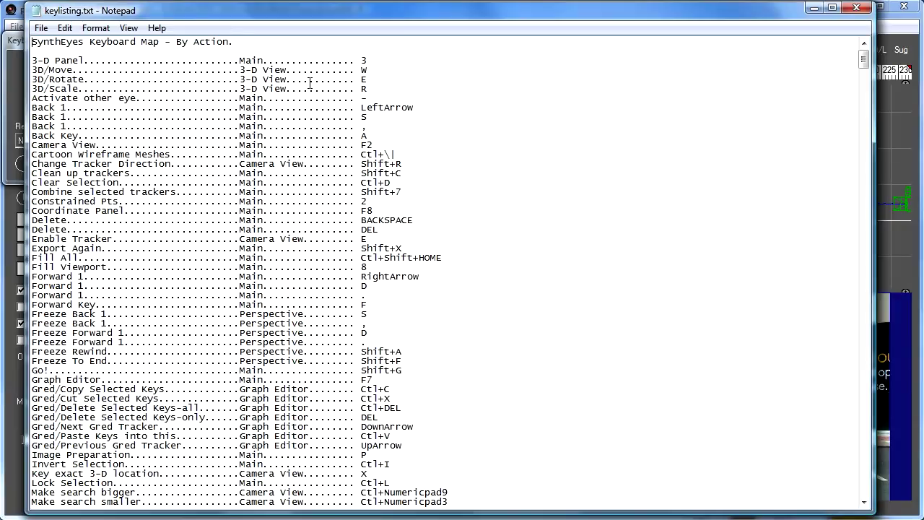
{"action": "scroll", "coordinate": [404, 82], "scroll_direction": "down", "scroll_amount": 3}
{"action": "scroll", "coordinate": [389, 81], "scroll_direction": "up", "scroll_amount": 3}
{"action": "scroll", "coordinate": [404, 72], "scroll_direction": "down", "scroll_amount": 20}
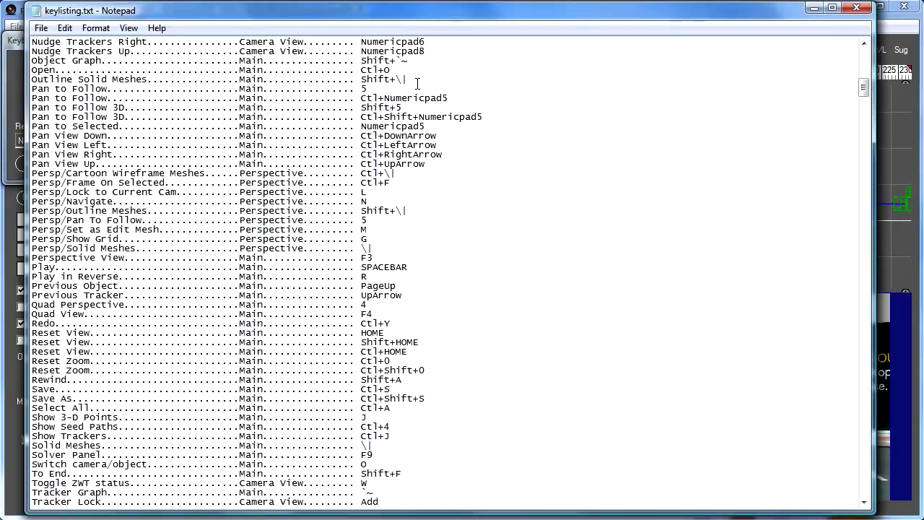
{"action": "scroll", "coordinate": [415, 85], "scroll_direction": "down", "scroll_amount": 7}
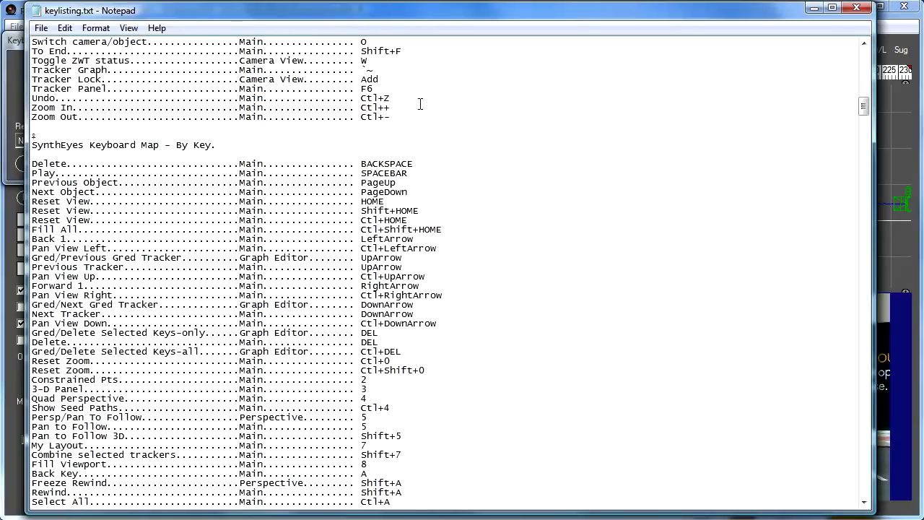
{"action": "scroll", "coordinate": [419, 104], "scroll_direction": "down", "scroll_amount": 11}
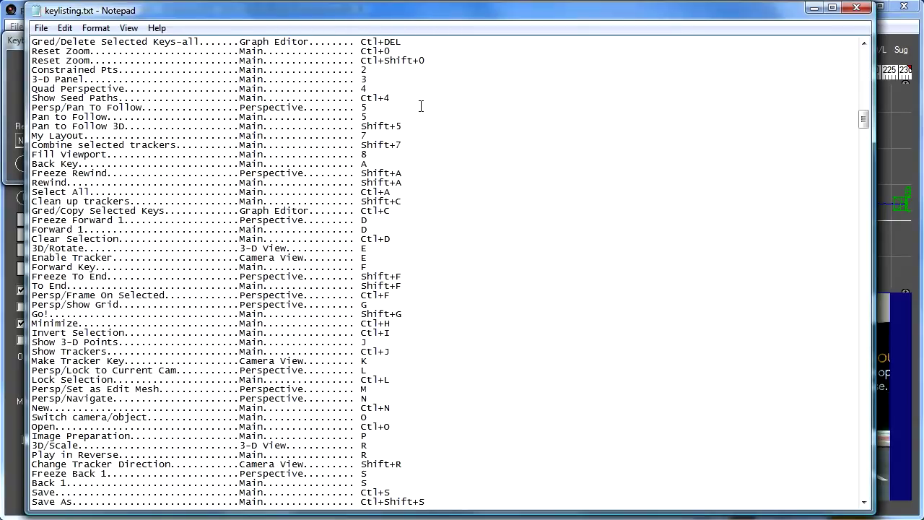
Examine the rest of the key listing, including the assignments sorted by key and the commands available in each context, and close it.
{"action": "scroll", "coordinate": [421, 106], "scroll_direction": "down", "scroll_amount": 3}
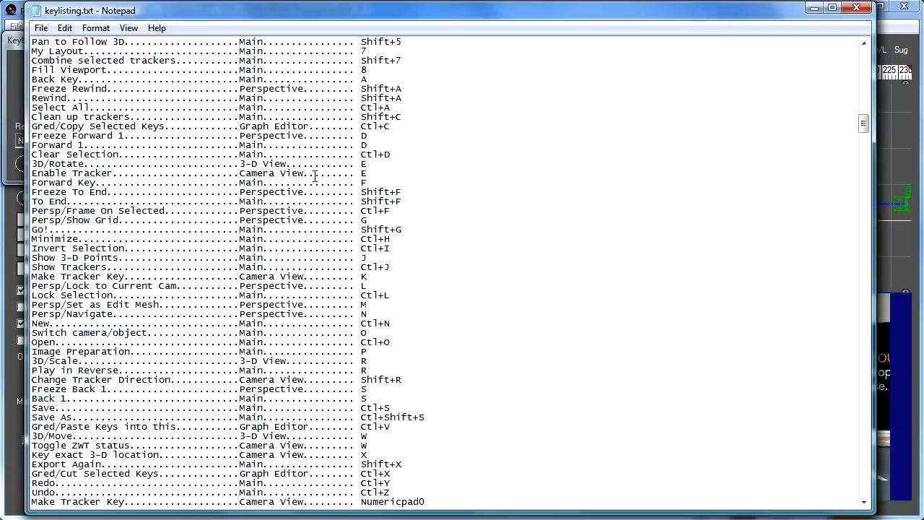
{"action": "scroll", "coordinate": [418, 141], "scroll_direction": "down", "scroll_amount": 20}
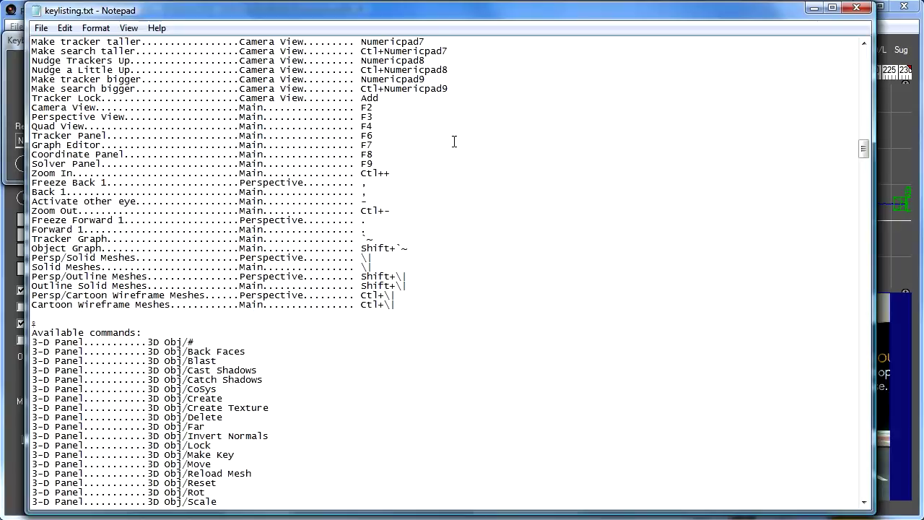
{"action": "scroll", "coordinate": [454, 141], "scroll_direction": "down", "scroll_amount": 7}
{"action": "scroll", "coordinate": [442, 112], "scroll_direction": "down", "scroll_amount": 5}
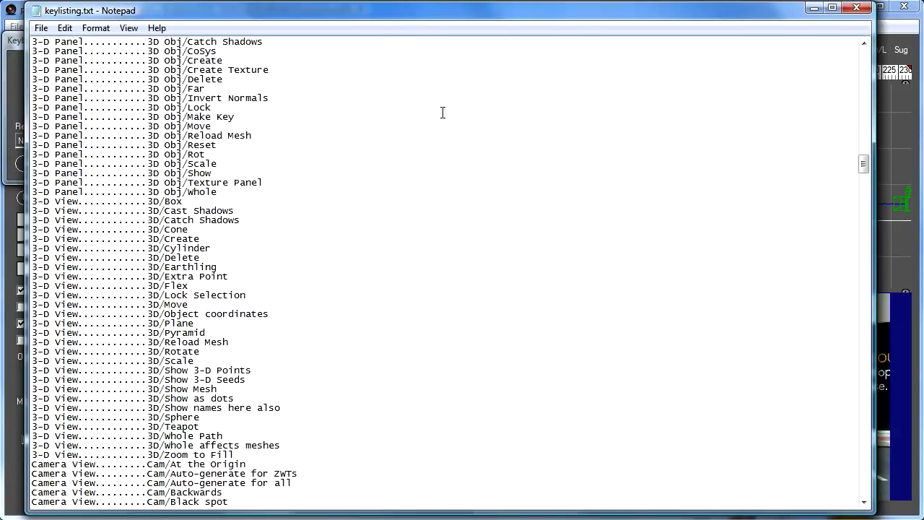
{"action": "scroll", "coordinate": [443, 113], "scroll_direction": "down", "scroll_amount": 19}
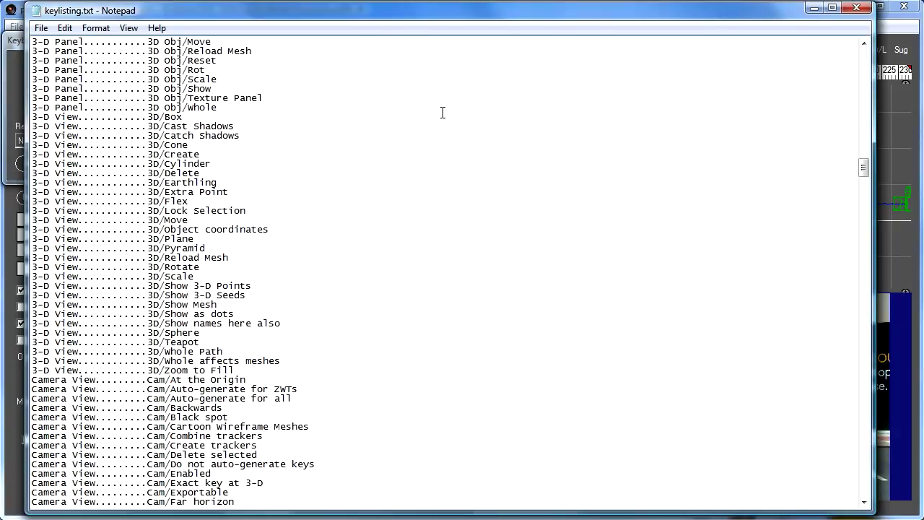
{"action": "scroll", "coordinate": [442, 113], "scroll_direction": "down", "scroll_amount": 5}
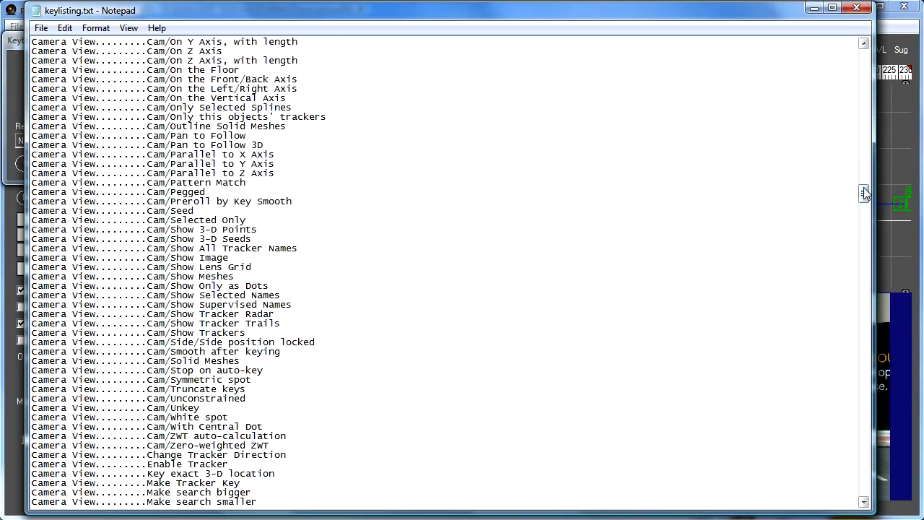
{"action": "left_click_drag", "start_coordinate": [863, 189], "coordinate": [862, 68]}
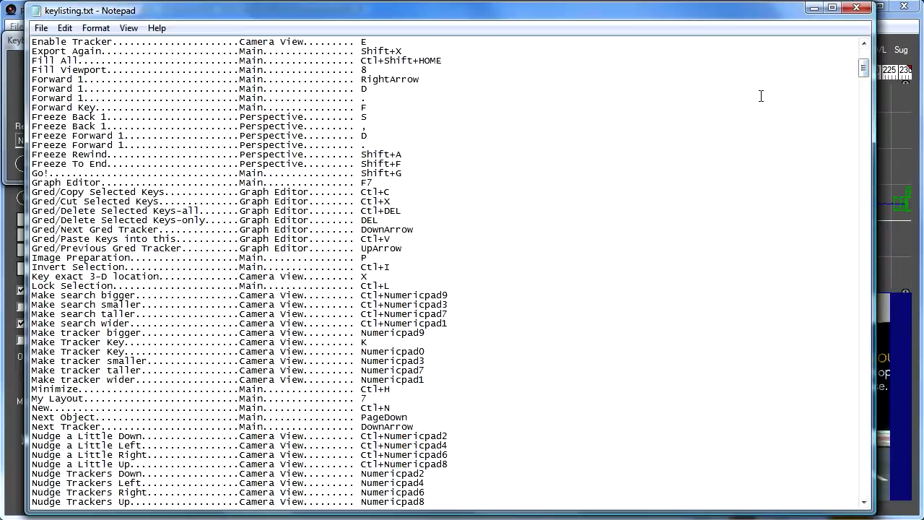
{"action": "left_click", "coordinate": [855, 9]}
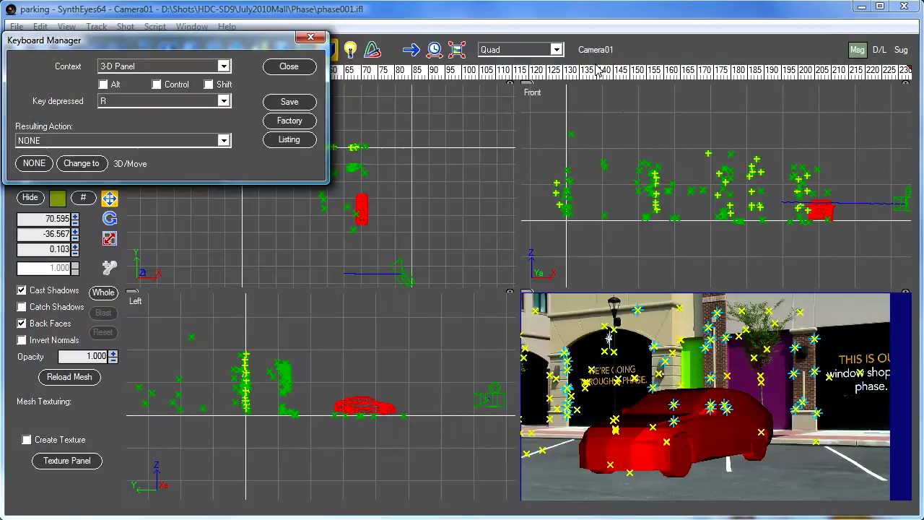
Save the customized keyboard map and close the Keyboard Manager.
{"action": "left_click", "coordinate": [288, 106]}
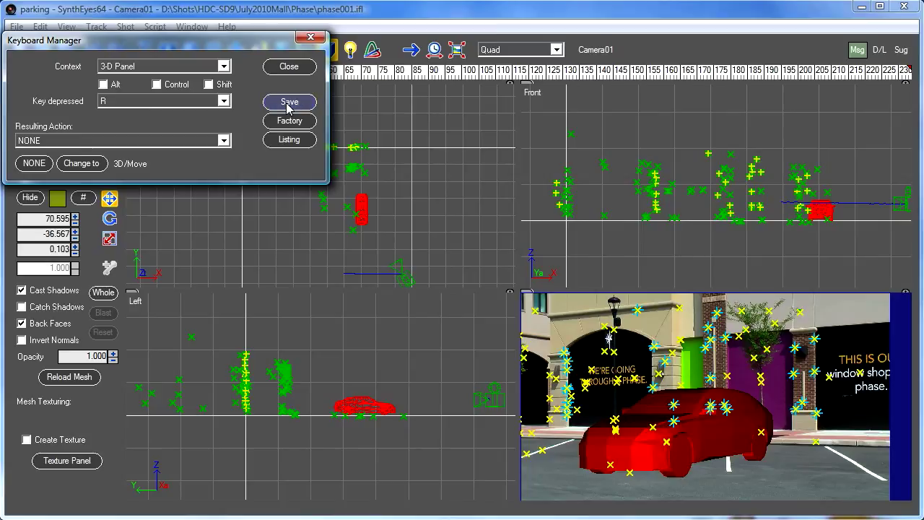
{"action": "left_click", "coordinate": [299, 67]}
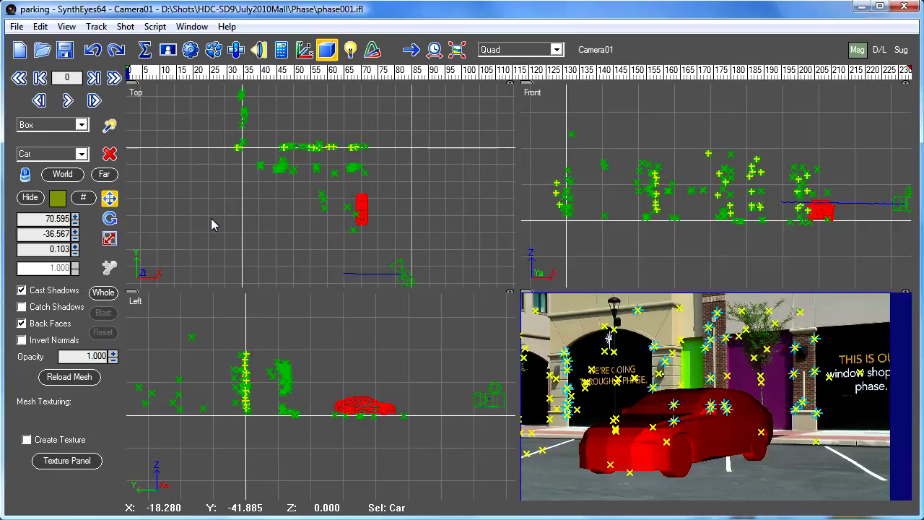
Test the new W, E and R assignments over the Top view by switching between the move, rotate and scale tools, ending on scale.
{"action": "key", "text": "e"}
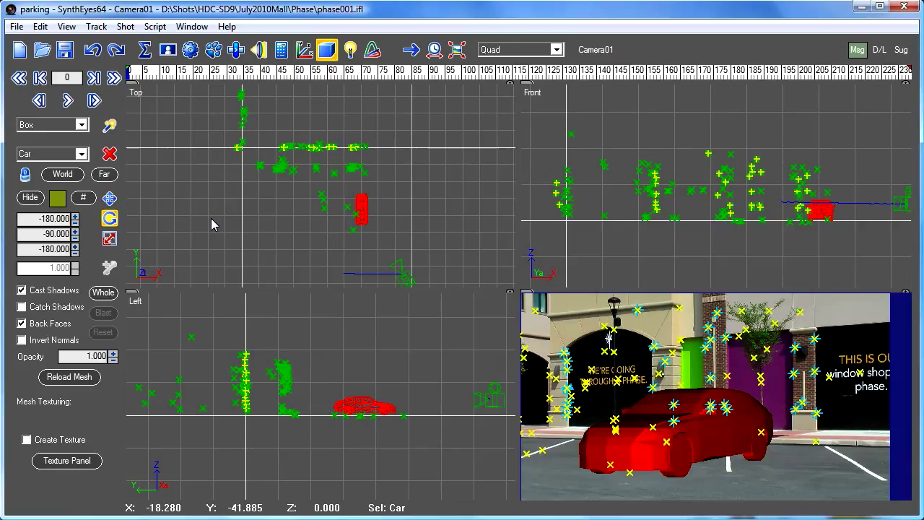
{"action": "key", "text": "r"}
{"action": "key", "text": "e"}
{"action": "key", "text": "w"}
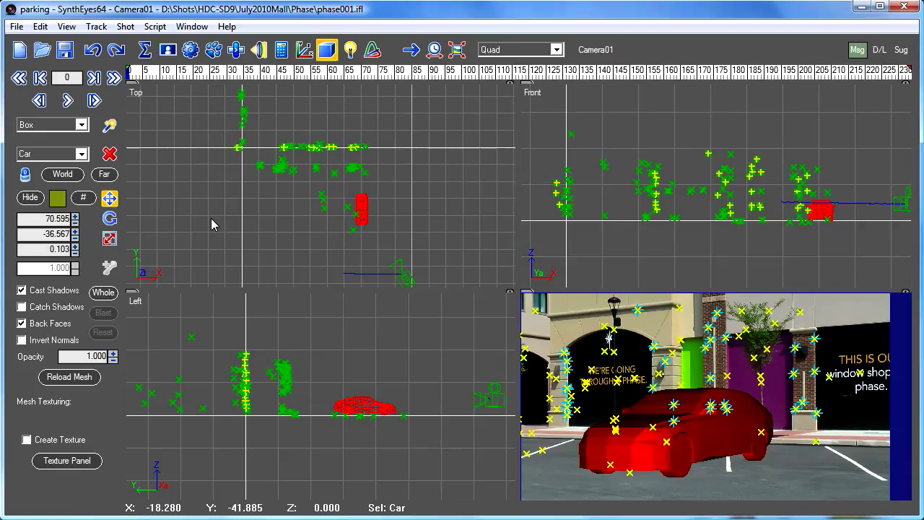
{"action": "key", "text": "e"}
{"action": "key", "text": "r"}
{"action": "key", "text": "e"}
{"action": "key", "text": "r"}
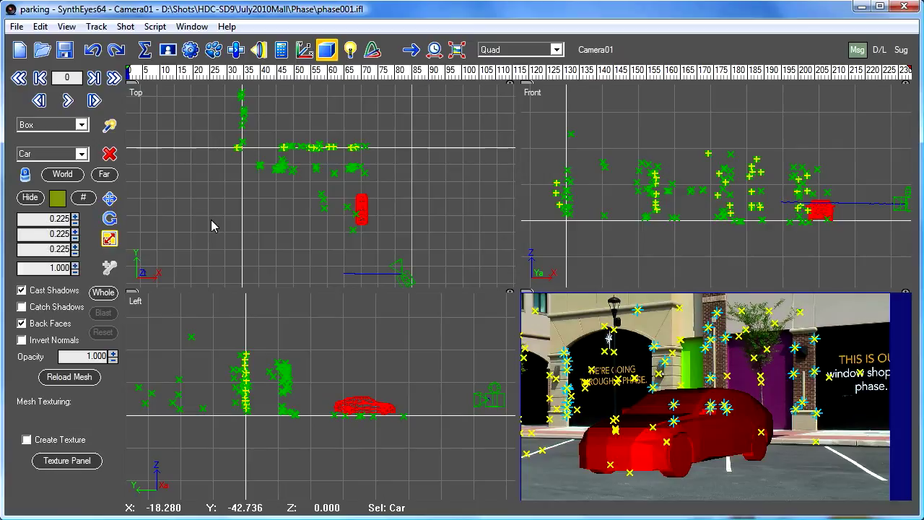
{"action": "key", "text": "w"}
{"action": "key", "text": "r"}
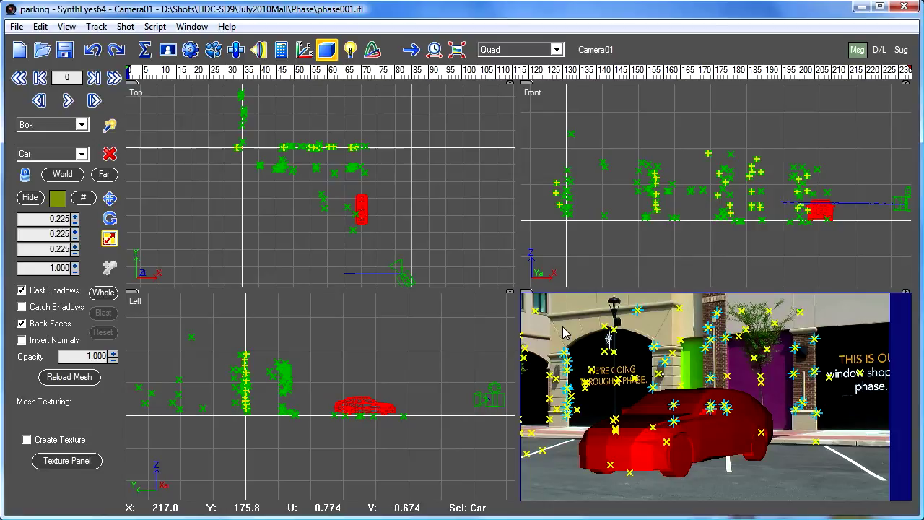
Toggle the playback direction from the camera view, ending on reverse.
{"action": "key", "text": "backslash"}
{"action": "key", "text": "backslash"}
{"action": "key", "text": "backslash"}
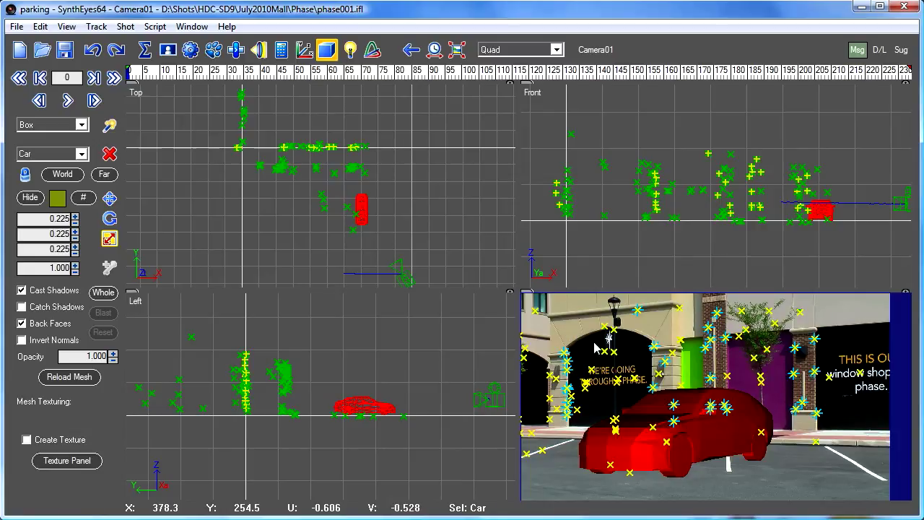
Open the tracker controls and create a new tracker beside the street lamp in the camera view.
{"action": "left_click", "coordinate": [213, 49]}
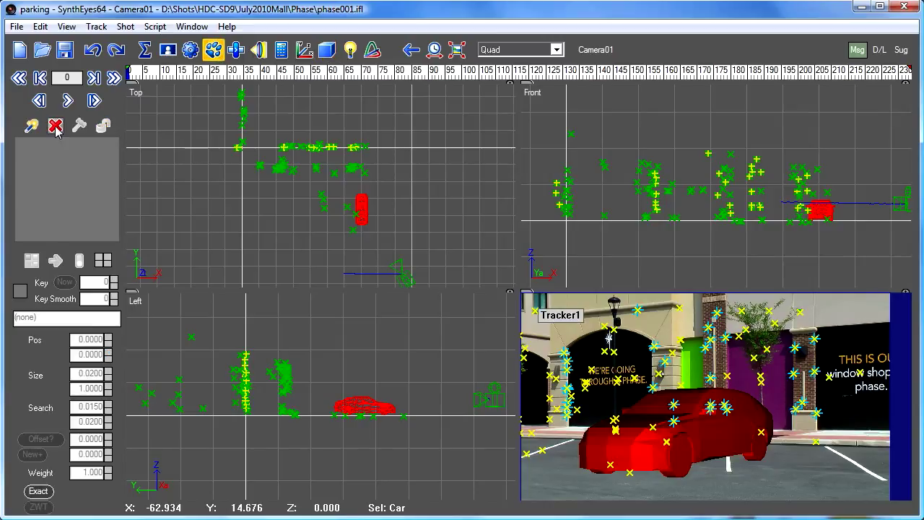
{"action": "left_click", "coordinate": [31, 126]}
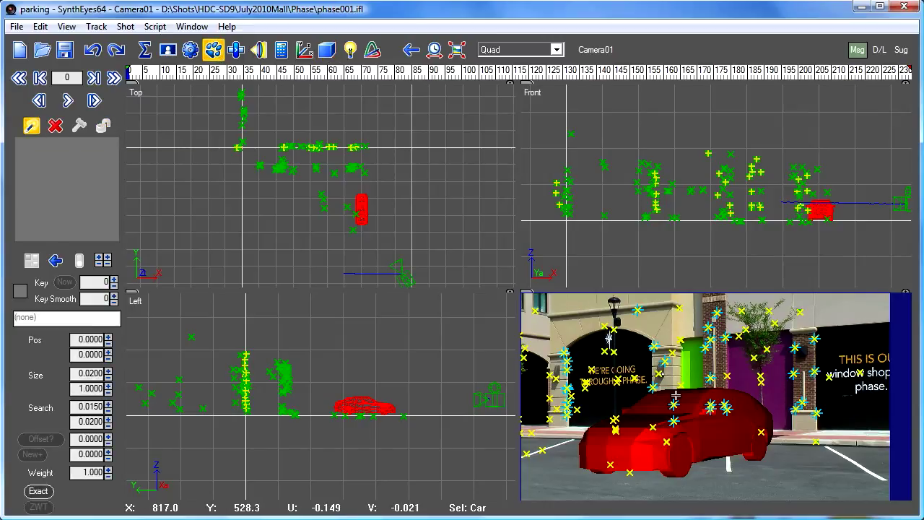
{"action": "left_click", "coordinate": [624, 329]}
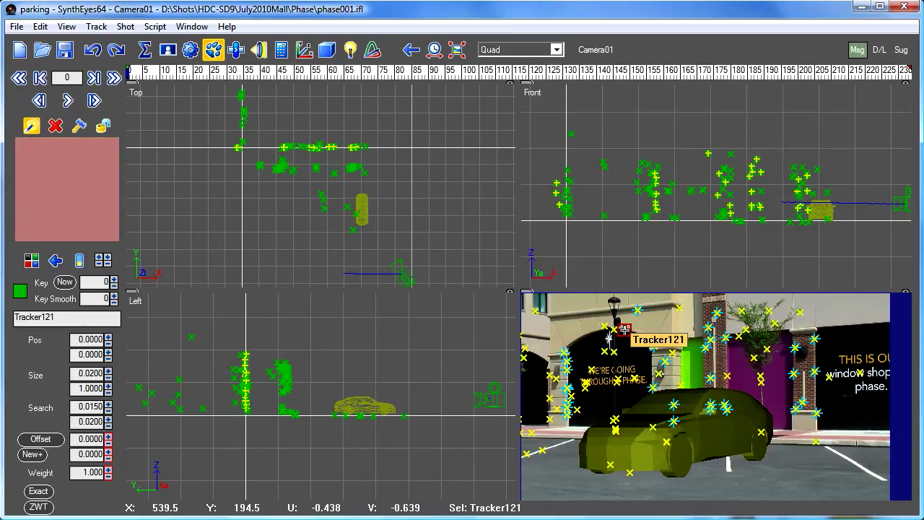